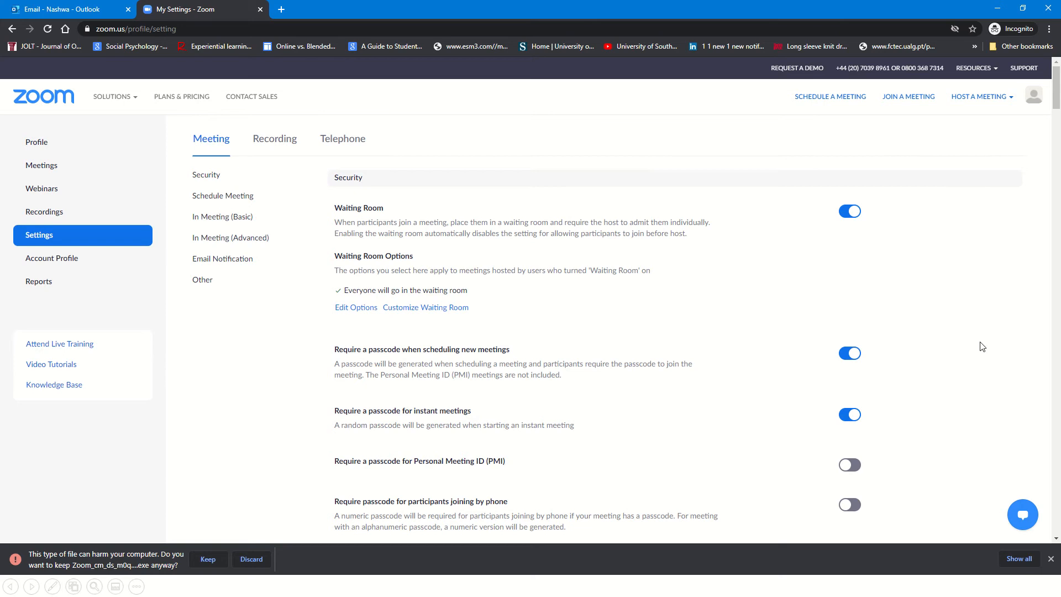
# - Search the meeting settings for "poll" and check the Polling option and its description
pyautogui.hotkey('ctrl', 'f')
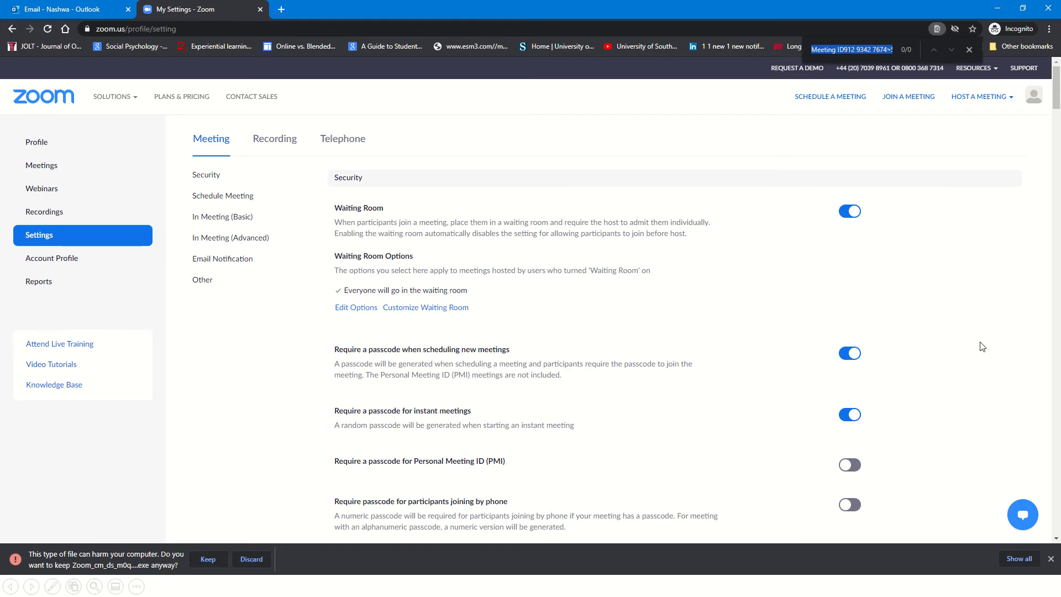
pyautogui.write('poll')
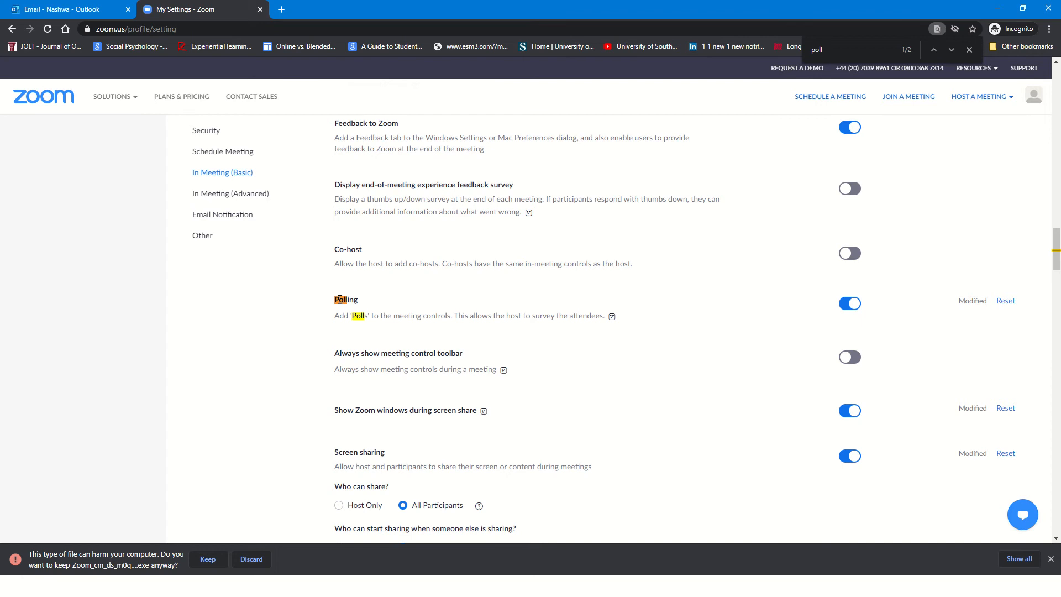
pyautogui.rightClick(306, 333)
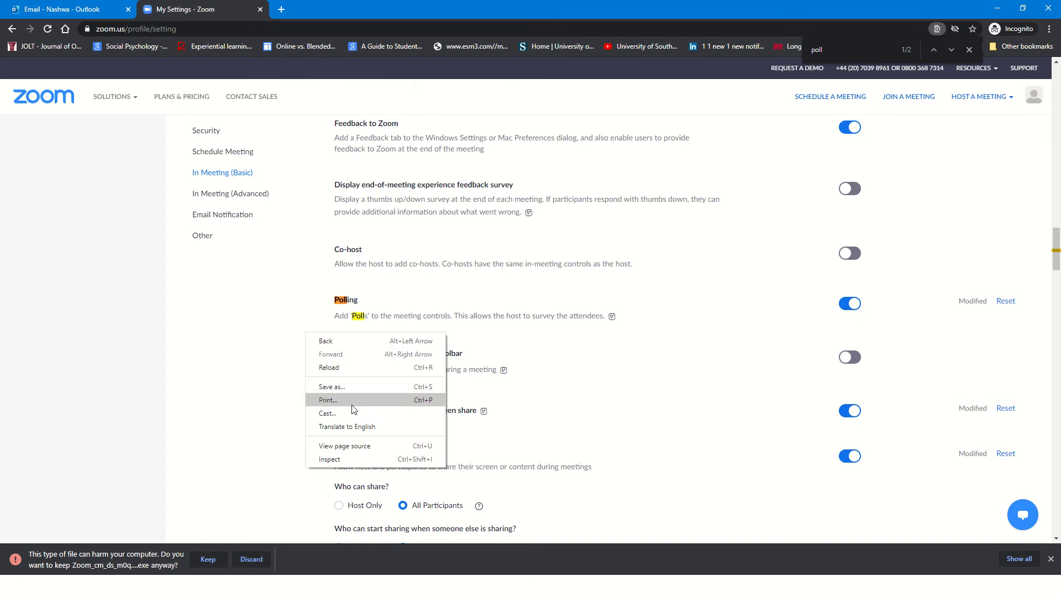
pyautogui.click(279, 349)
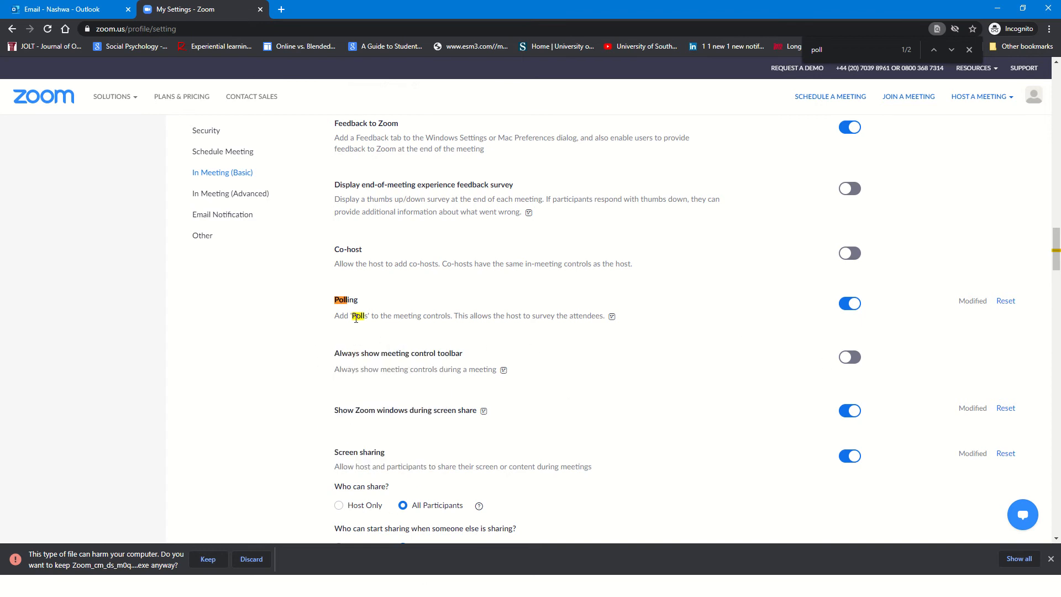
pyautogui.moveTo(338, 317); pyautogui.dragTo(631, 310)
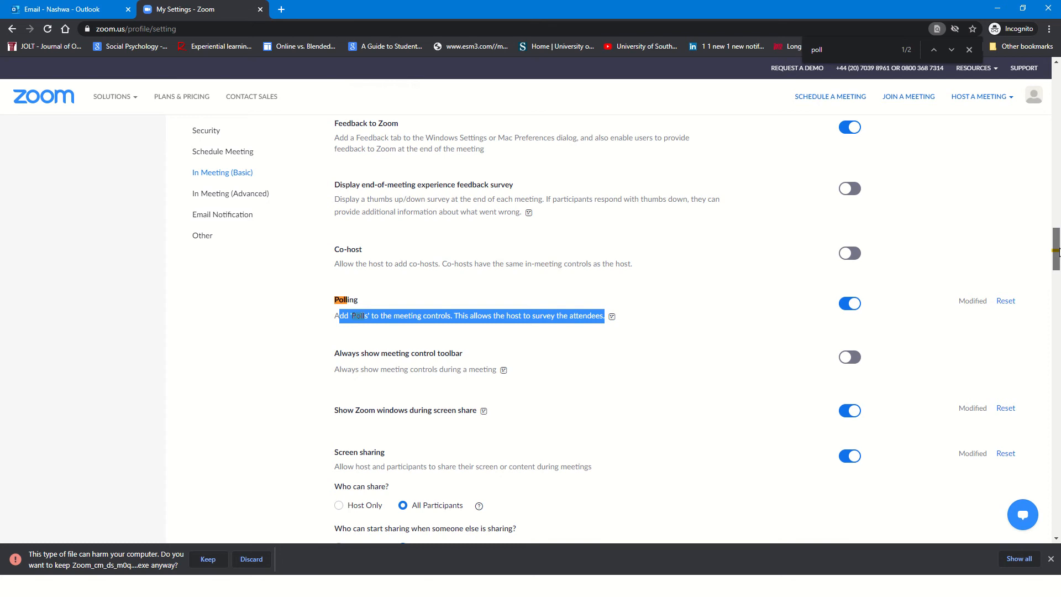
pyautogui.moveTo(1056, 251); pyautogui.dragTo(1056, 83)
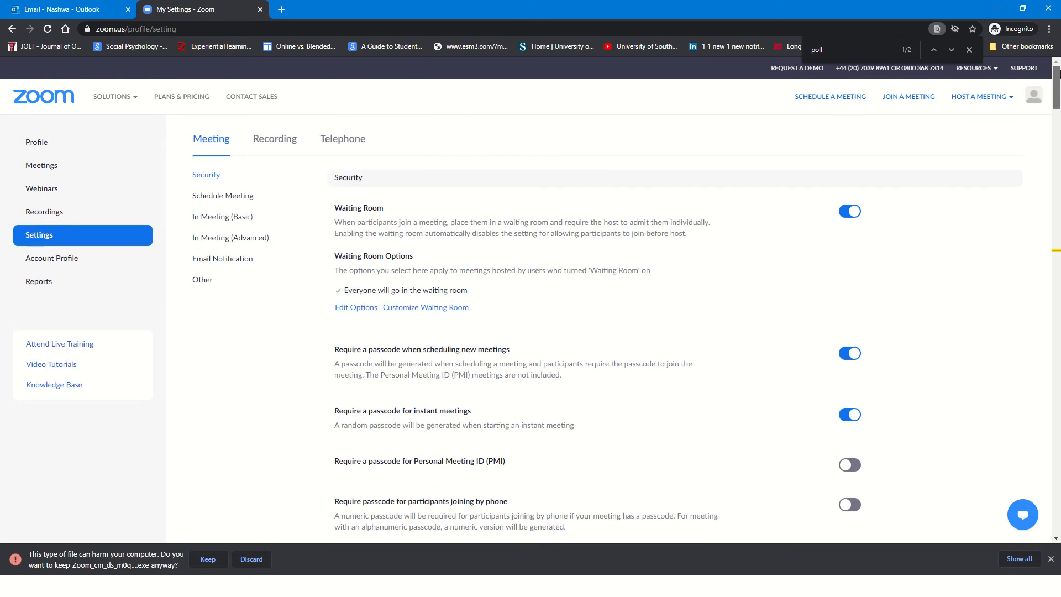
# - Open today's 01:00 AM test meeting for editing from the upcoming meetings and save it
pyautogui.click(43, 166)
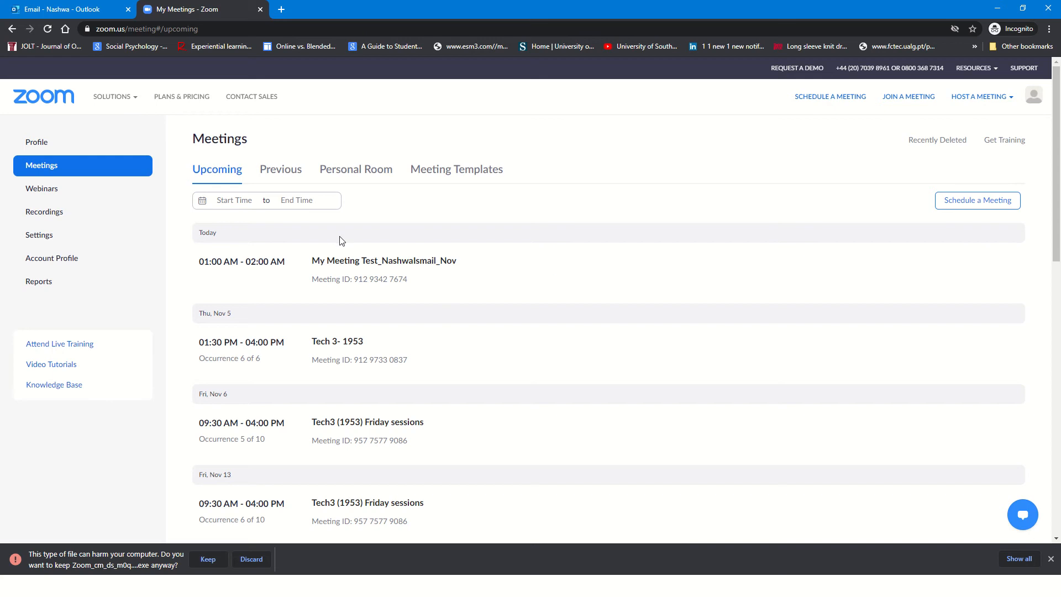
pyautogui.moveTo(218, 265)
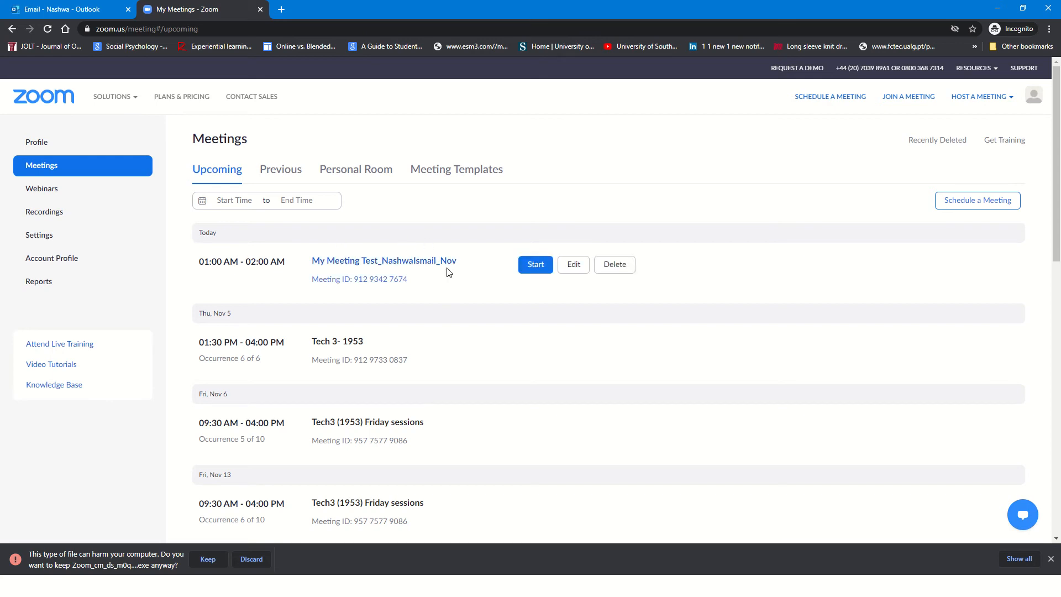
pyautogui.click(575, 267)
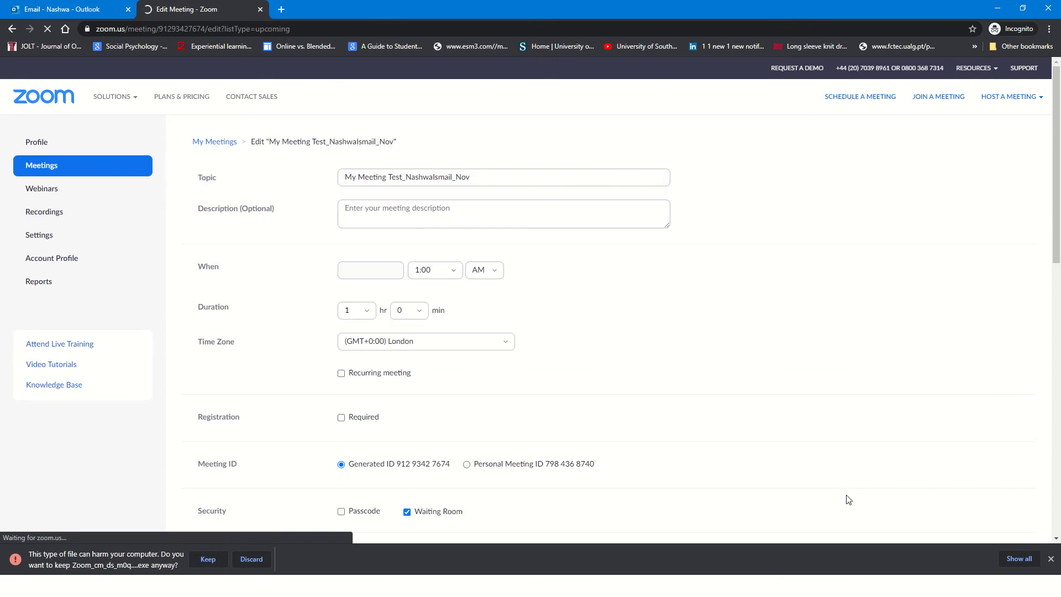
pyautogui.scroll(-10, 948, 324)
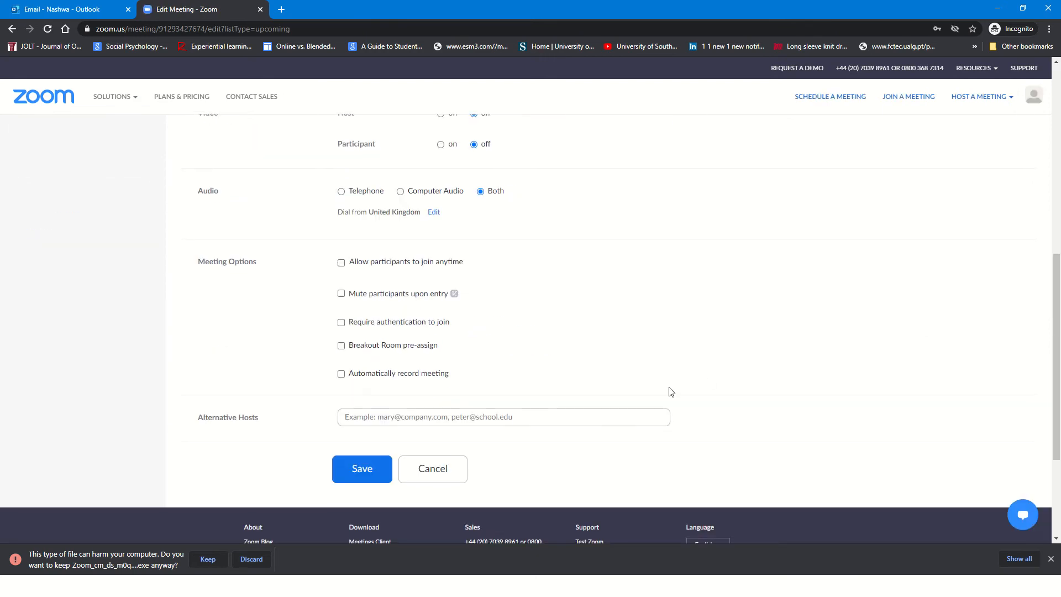
pyautogui.click(362, 469)
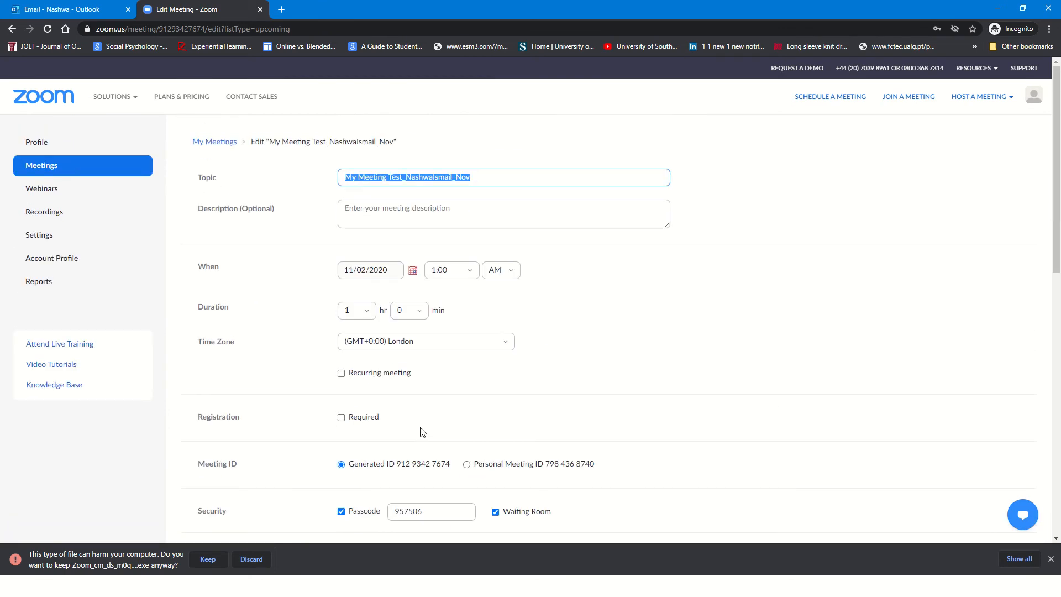
pyautogui.scroll(-5, 422, 425)
pyautogui.scroll(-4, 422, 426)
pyautogui.click(378, 299)
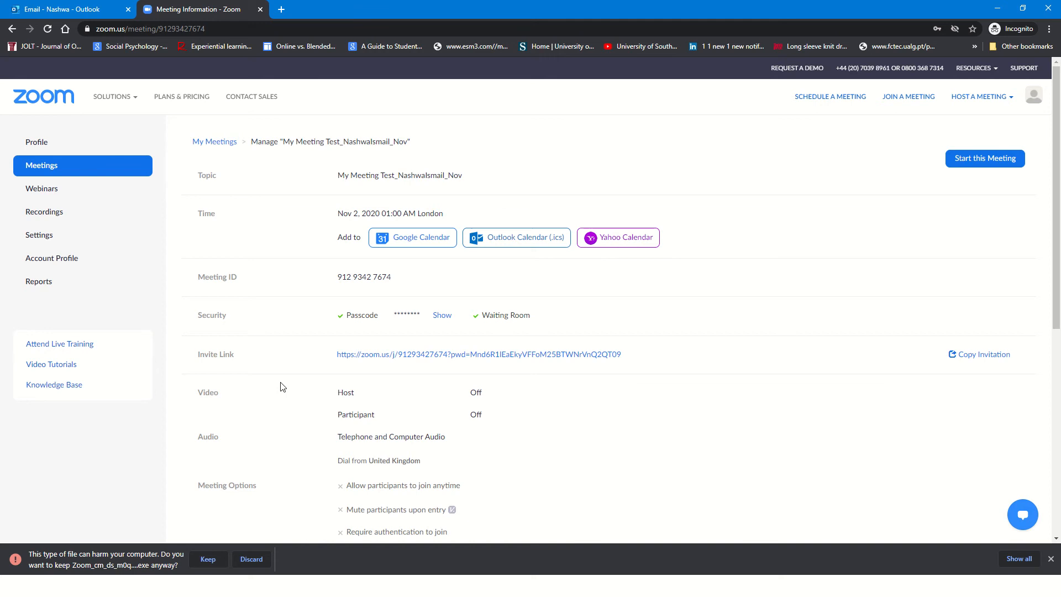
# - Add a poll to the saved meeting and title it "Poll 1"
pyautogui.scroll(-2, 282, 386)
pyautogui.scroll(-3, 282, 386)
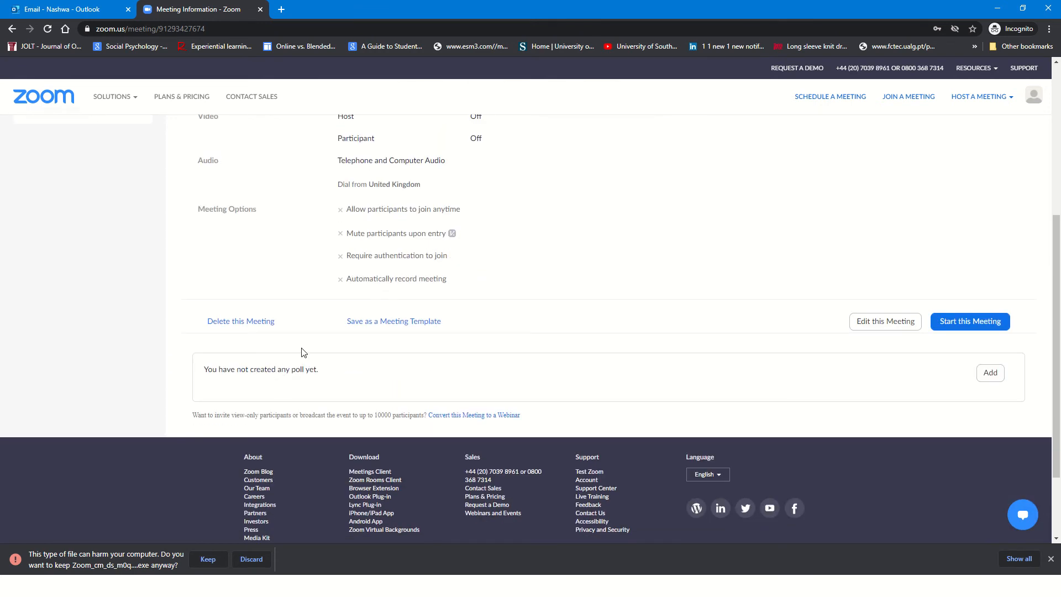
pyautogui.click(990, 375)
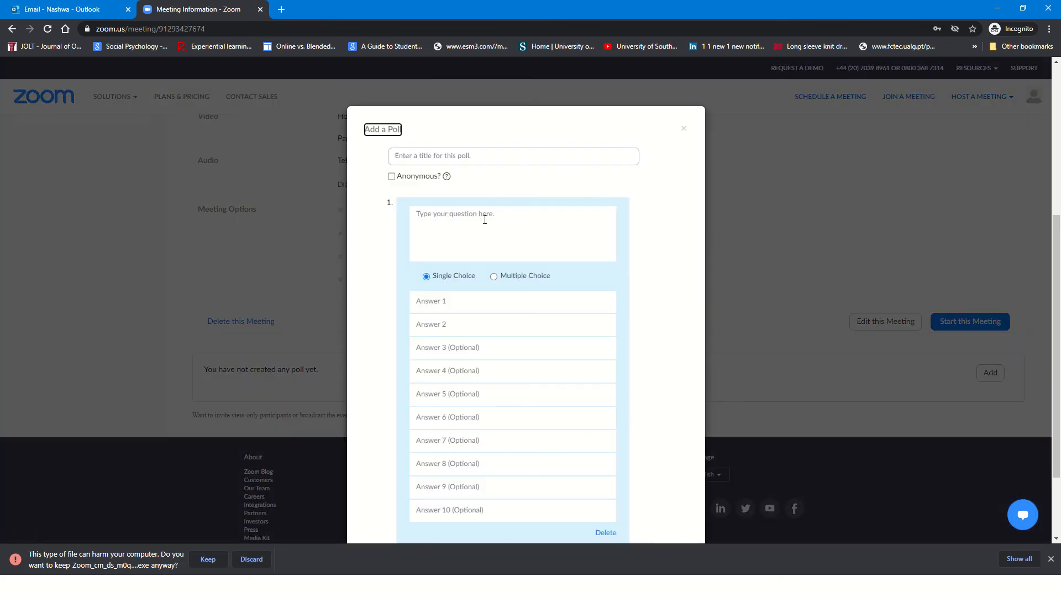
pyautogui.click(535, 113)
pyautogui.click(505, 155)
pyautogui.write('P')
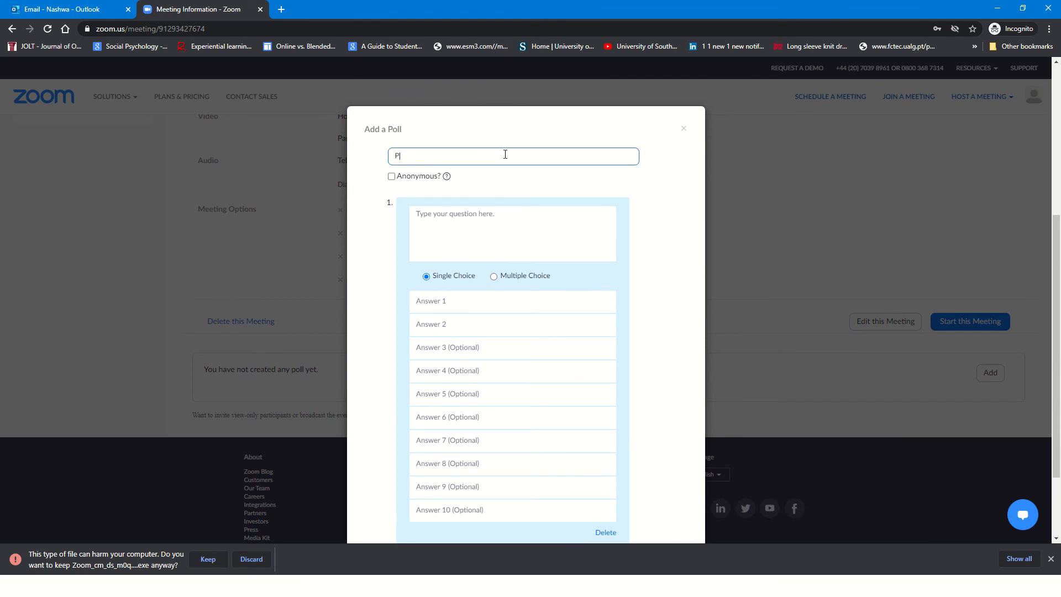
pyautogui.write('oll 1')
# - Enter "Rate your experience with Zoom" as the poll's first question
pyautogui.click(471, 222)
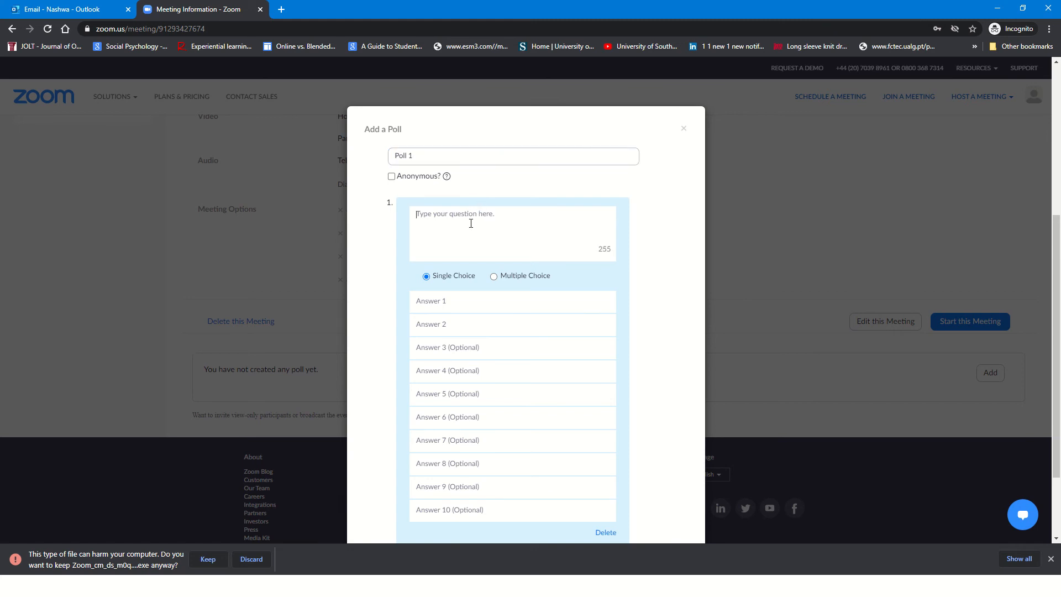
pyautogui.write('Rate your ex')
pyautogui.write('perince ')
pyautogui.write('ence wit')
pyautogui.write('h Po')
pyautogui.press('BackSpace')
pyautogui.press('BackSpace')
pyautogui.press('BackSpace')
pyautogui.write('Zoom')
# - Enter "Beginners" and "Intermediate" as the first two answers
pyautogui.click(431, 299)
pyautogui.write('Bginn')
pyautogui.write('erd')
pyautogui.click(466, 322)
pyautogui.click(421, 302)
pyautogui.write('e')
pyautogui.click(441, 325)
pyautogui.write('Interme')
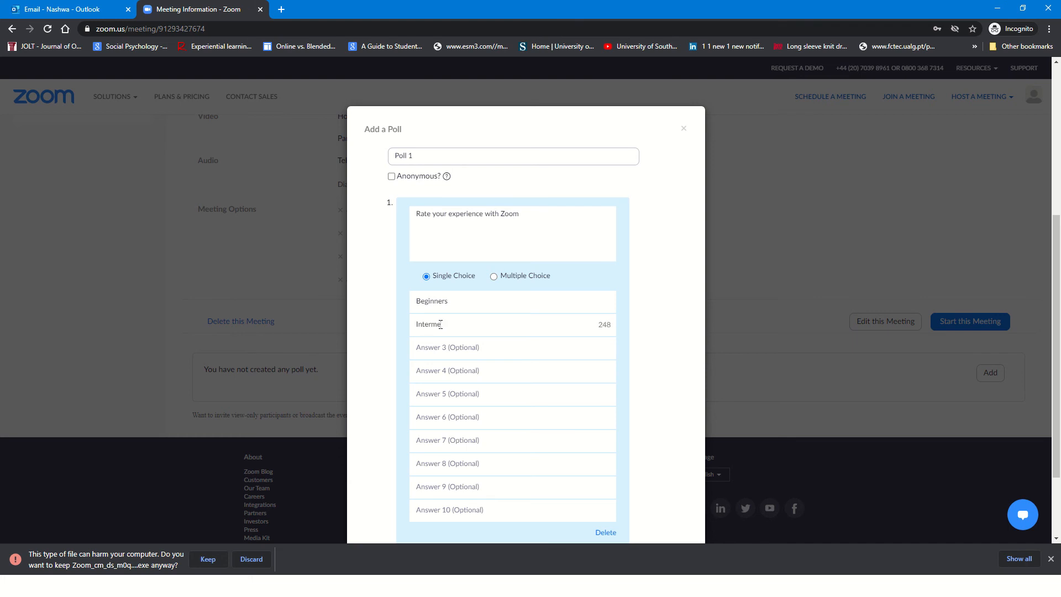
pyautogui.write('diate')
# - Enter "Advanced" and "Refreshers" as the third and fourth answers, correcting the spelling
pyautogui.click(506, 356)
pyautogui.write('Advanced')
pyautogui.click(502, 366)
pyautogui.write('R')
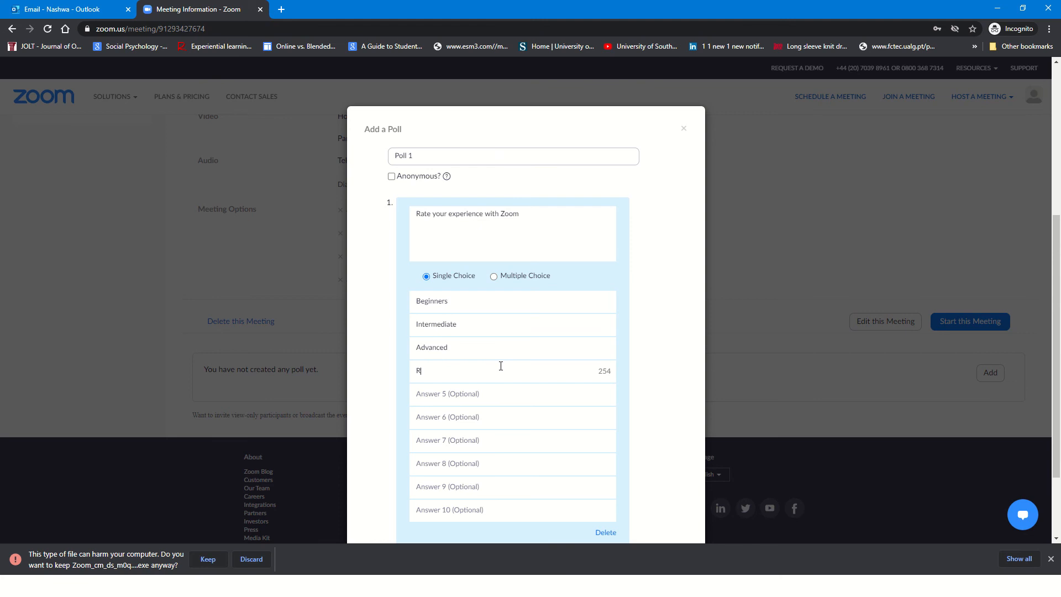
pyautogui.write('efreashers')
pyautogui.click(436, 372)
pyautogui.press('BackSpace')
pyautogui.click(621, 424)
# - Review the completed single-choice poll and save it to the meeting
pyautogui.scroll(-2, 620, 423)
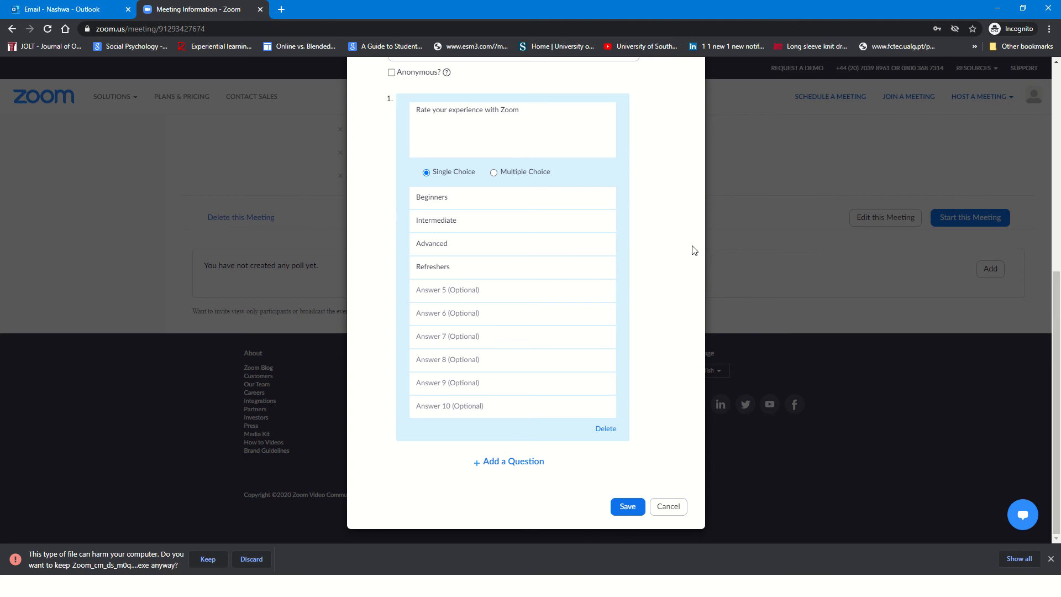
pyautogui.scroll(2, 665, 286)
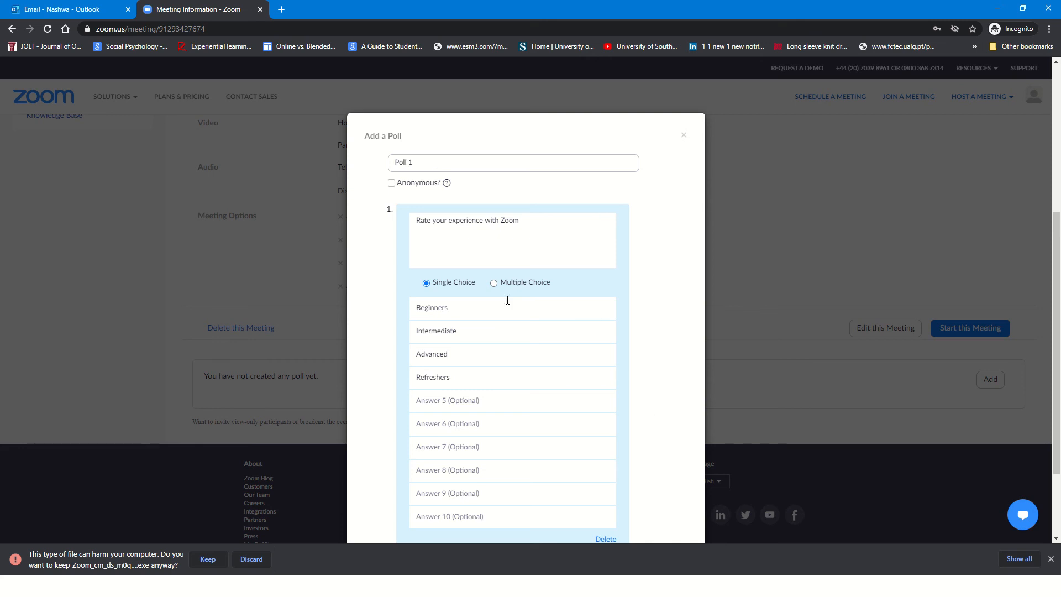
pyautogui.scroll(-2, 680, 344)
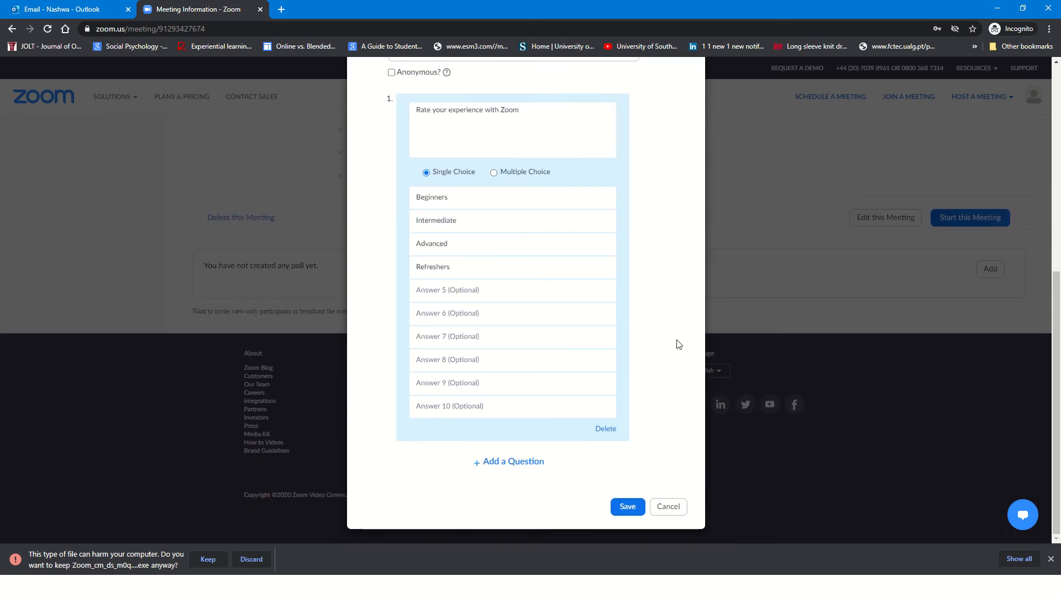
pyautogui.click(628, 507)
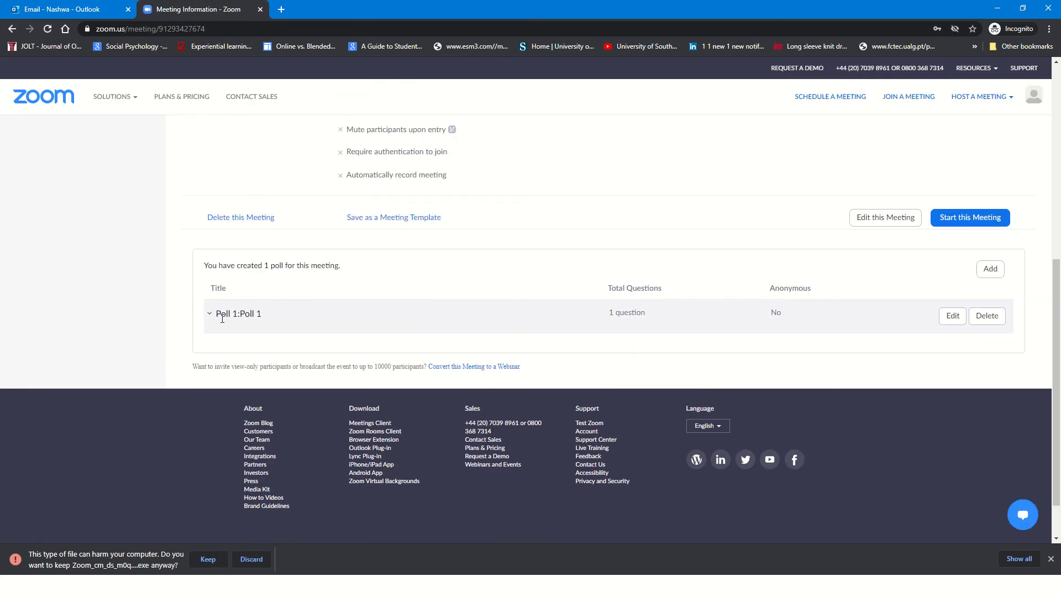
# - Start the meeting in the Zoom desktop client, join with computer audio, and widen the meeting window
pyautogui.scroll(7, 454, 365)
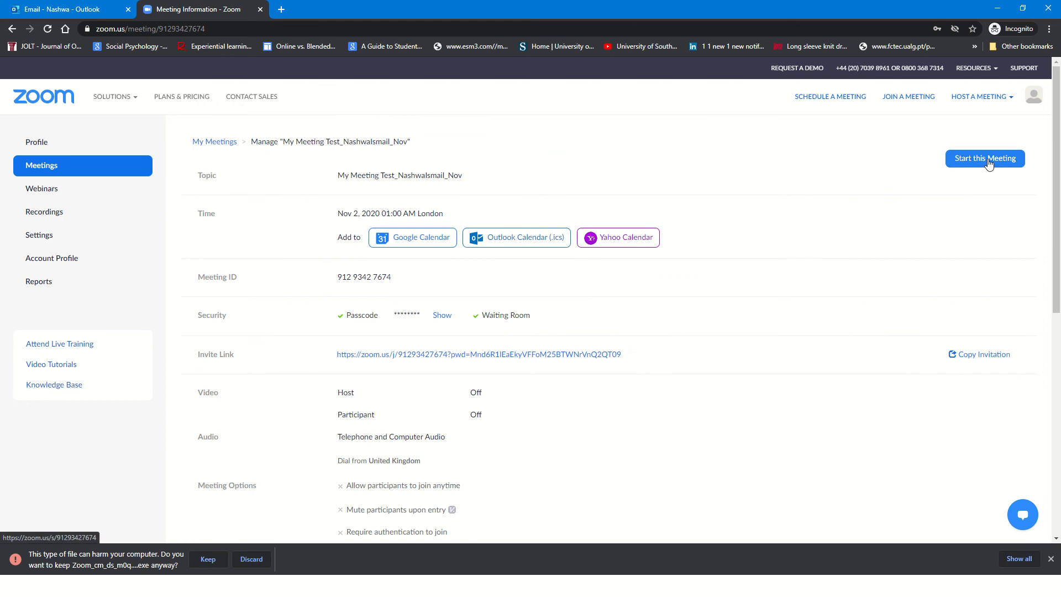
pyautogui.click(989, 161)
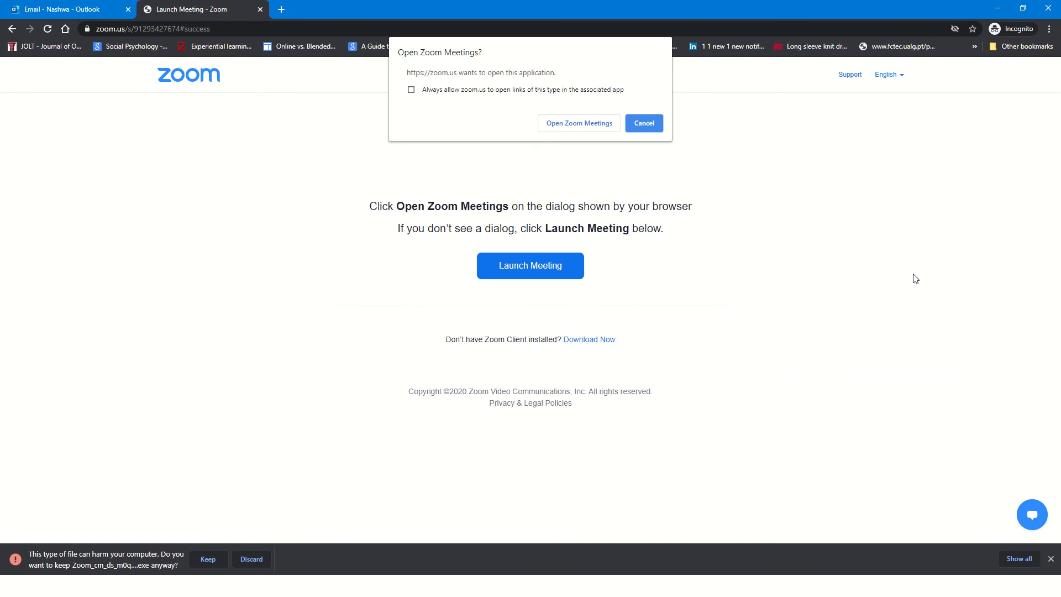
pyautogui.click(564, 128)
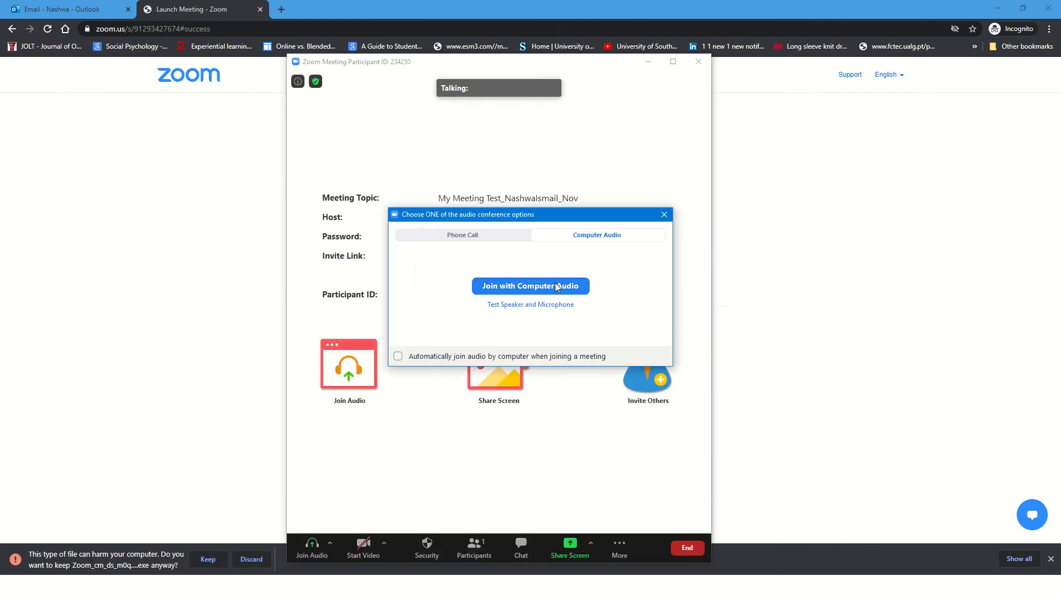
pyautogui.click(556, 286)
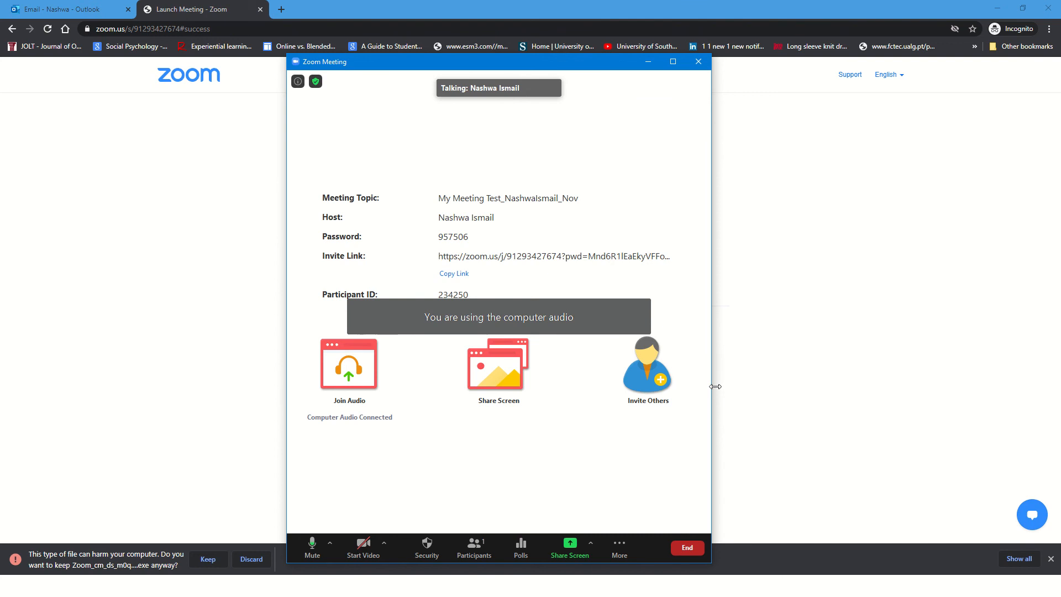
pyautogui.moveTo(713, 387); pyautogui.dragTo(847, 381)
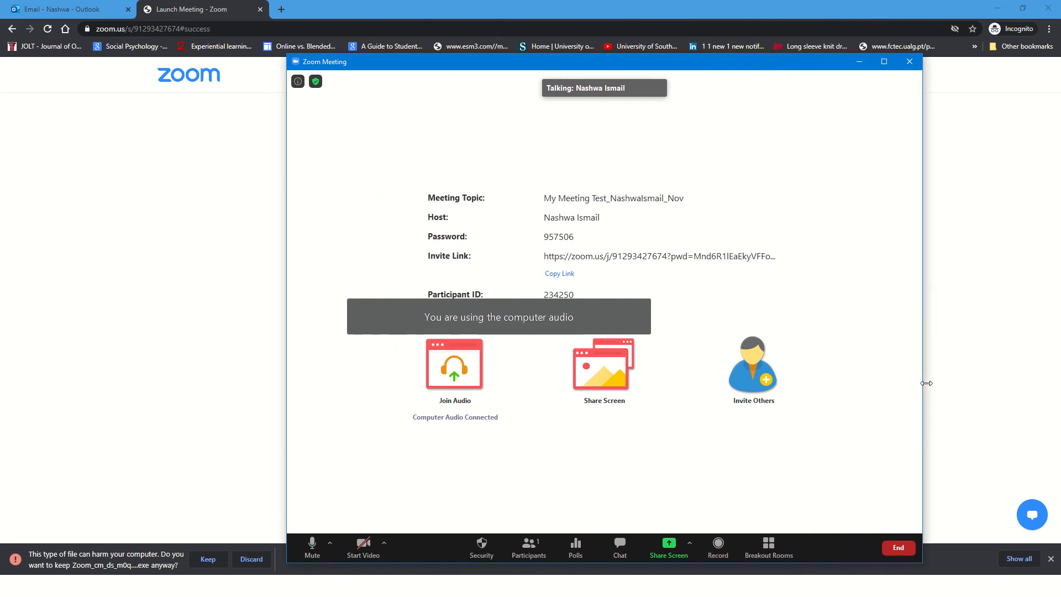
# - Show the participants list and admit both people from the waiting room
pyautogui.click(530, 550)
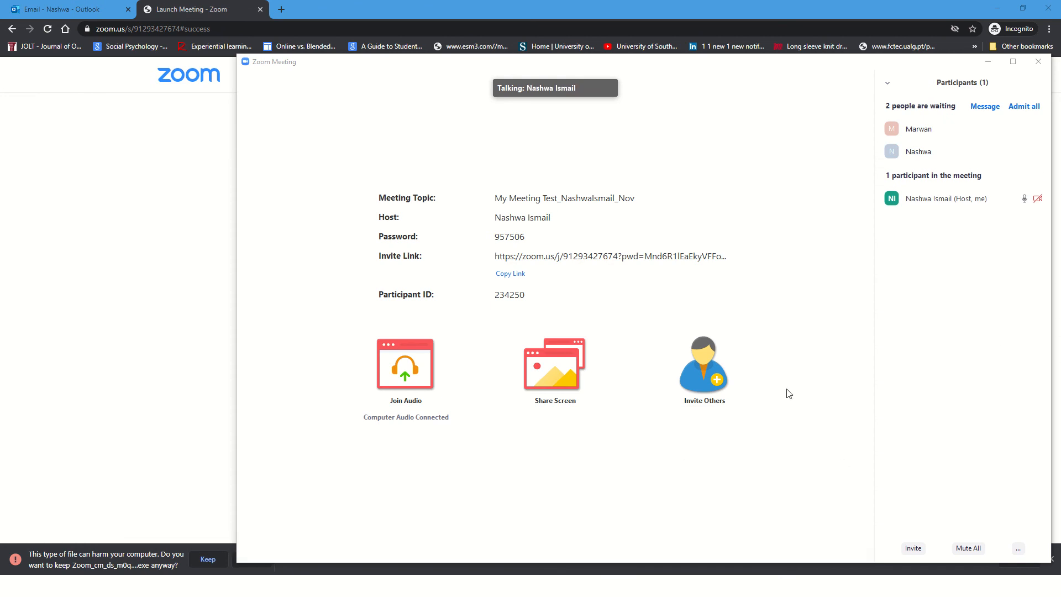
pyautogui.moveTo(942, 159)
pyautogui.click(981, 151)
pyautogui.click(984, 131)
pyautogui.moveTo(867, 329)
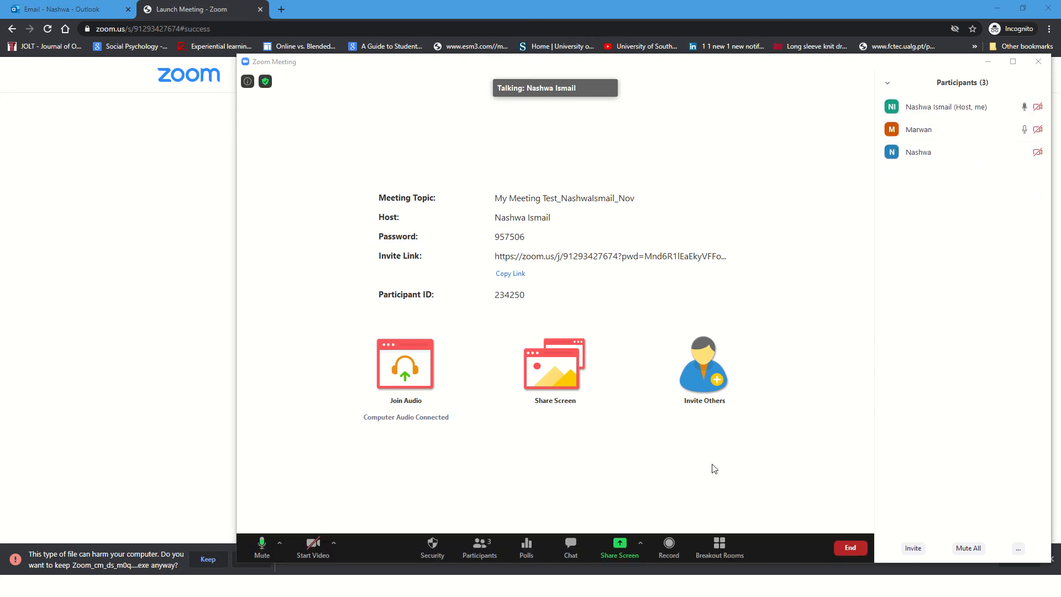
# - Launch Poll 1 for the attendees, end polling after they vote, and close the poll results
pyautogui.click(538, 550)
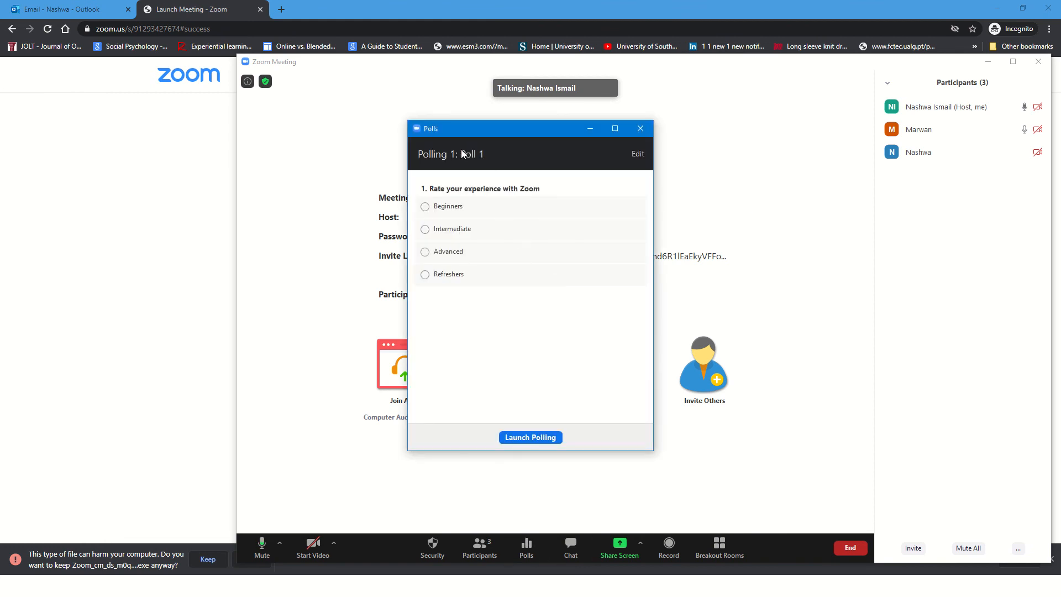
pyautogui.click(554, 443)
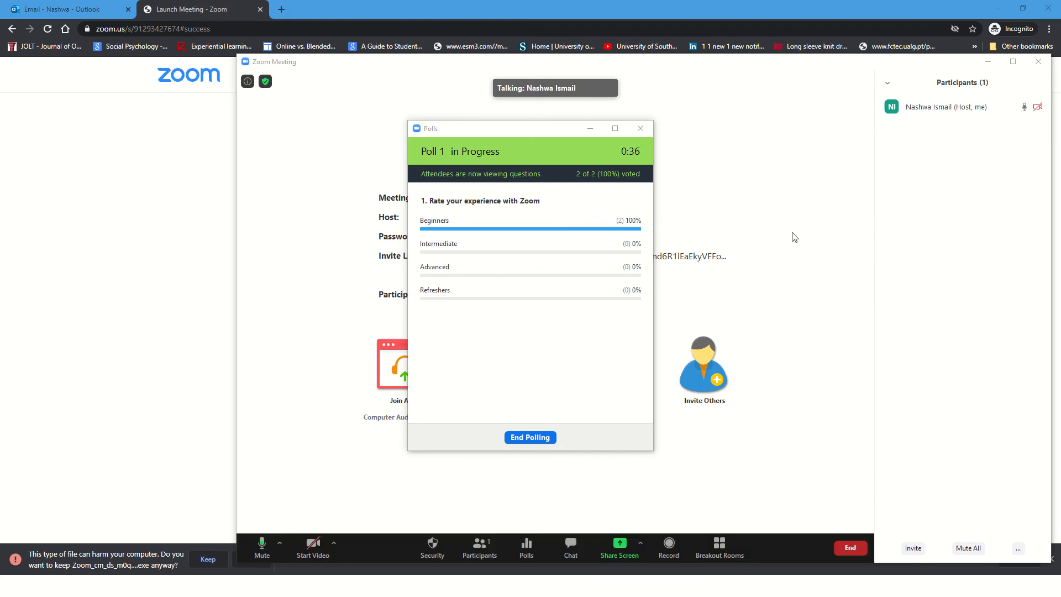
pyautogui.moveTo(932, 110)
pyautogui.click(527, 439)
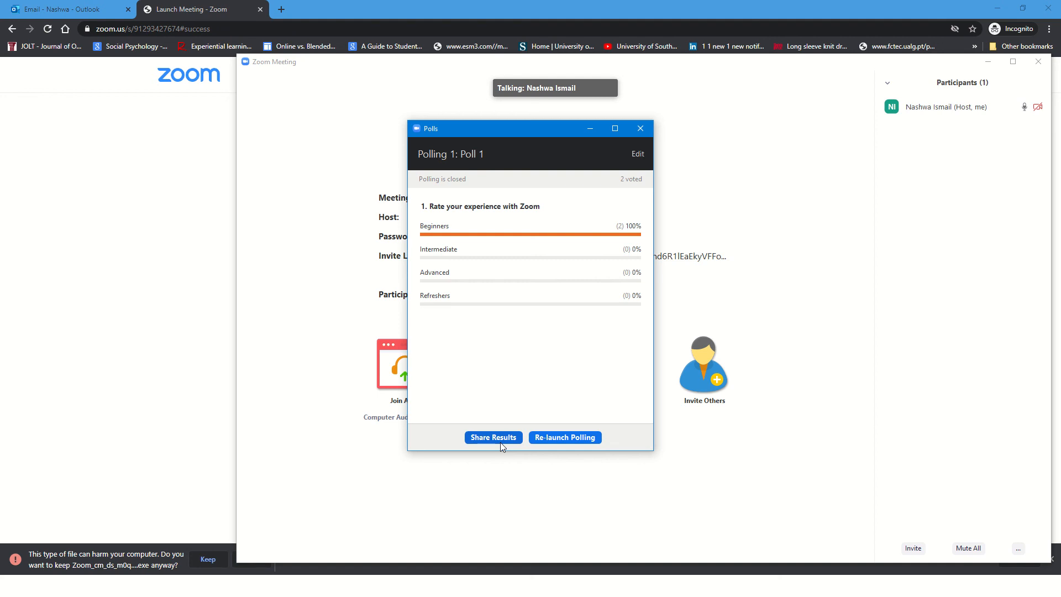
pyautogui.click(641, 129)
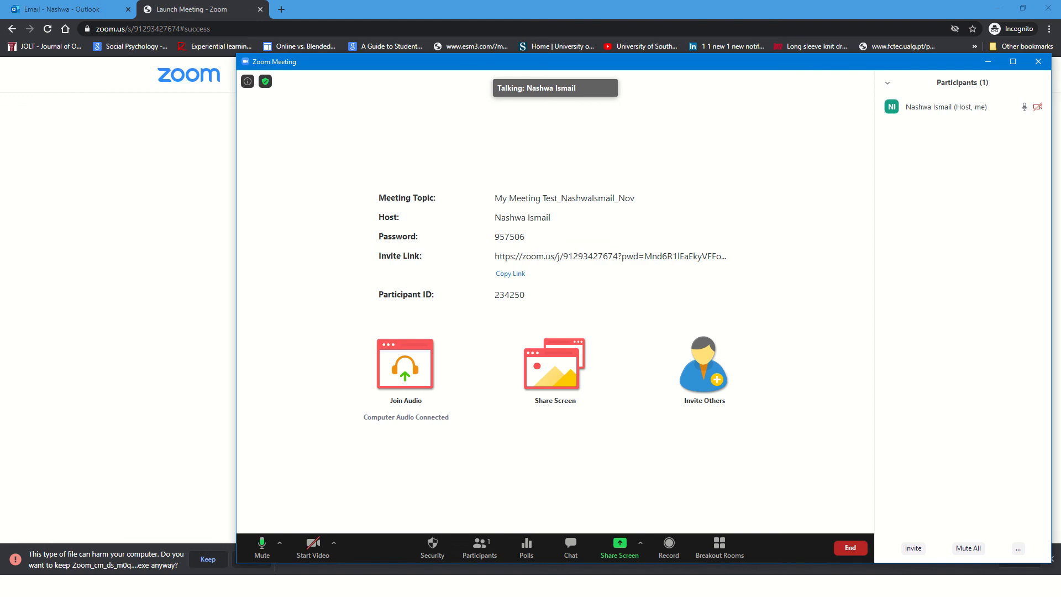
# - Reopen the meeting's polls, view the poll editing page in the browser, and return to the closed poll's results
pyautogui.click(525, 553)
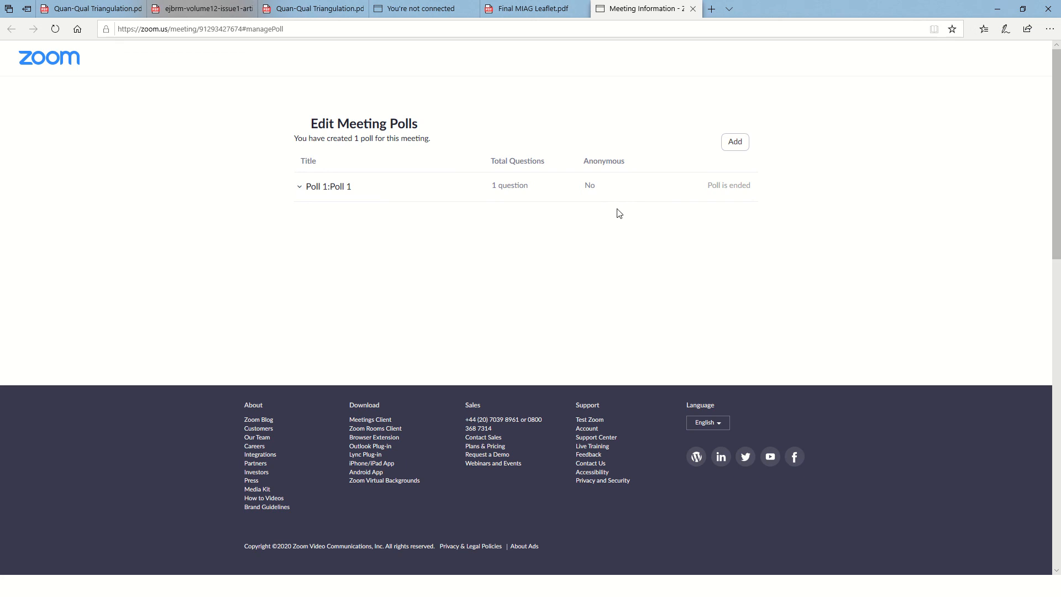
pyautogui.click(735, 141)
pyautogui.click(996, 12)
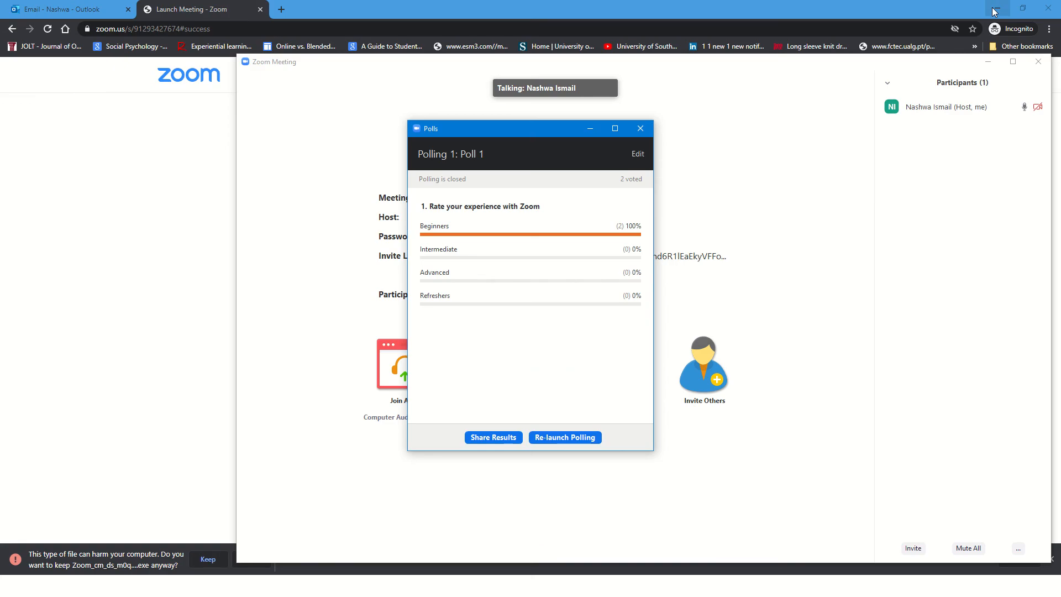